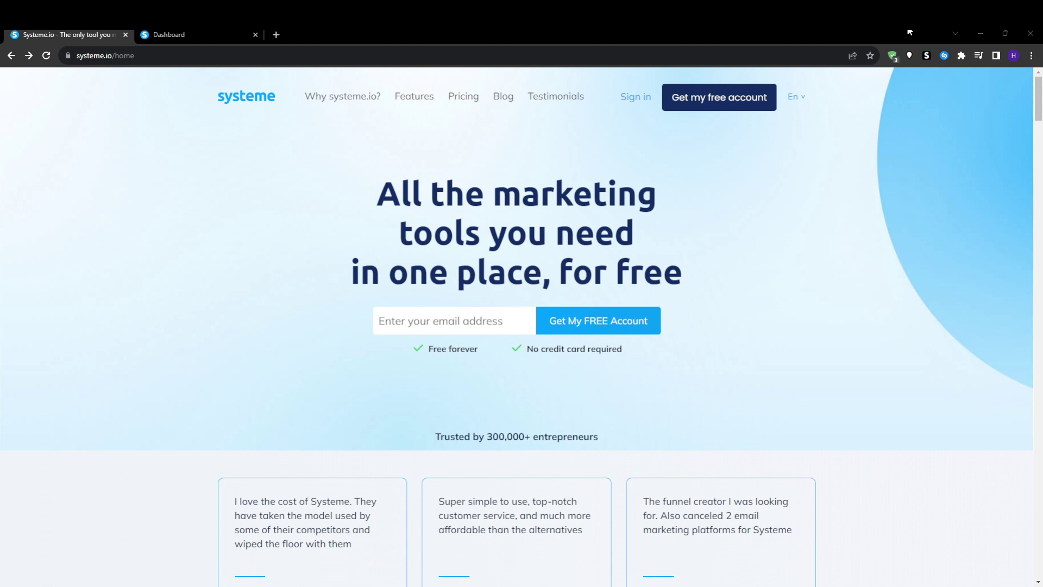
Step: From the dashboard's Blogs list, start a new blog named 'blog 1' on the first template
key("ctrl+Tab")
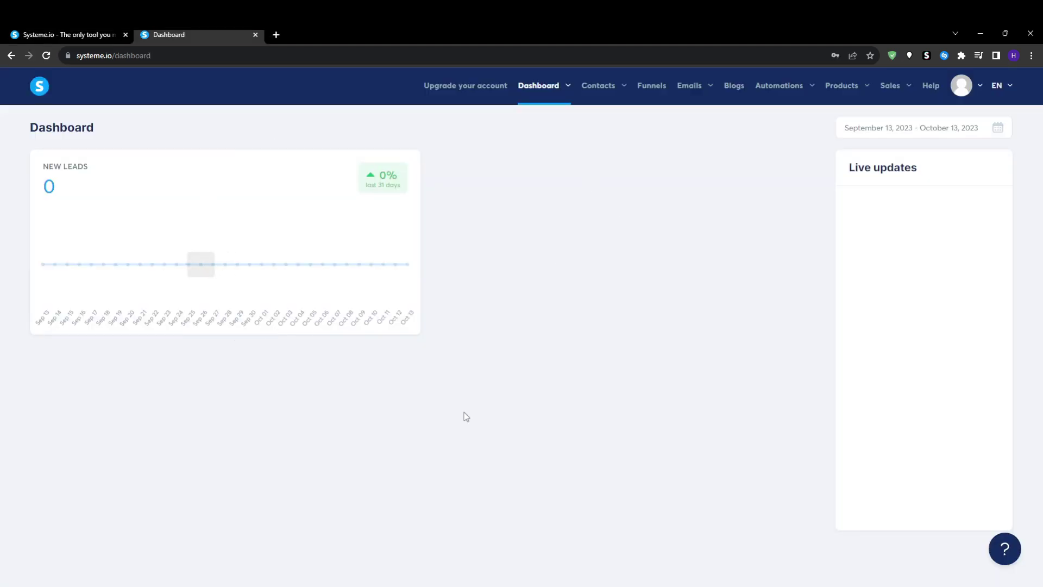
left_click(733, 86)
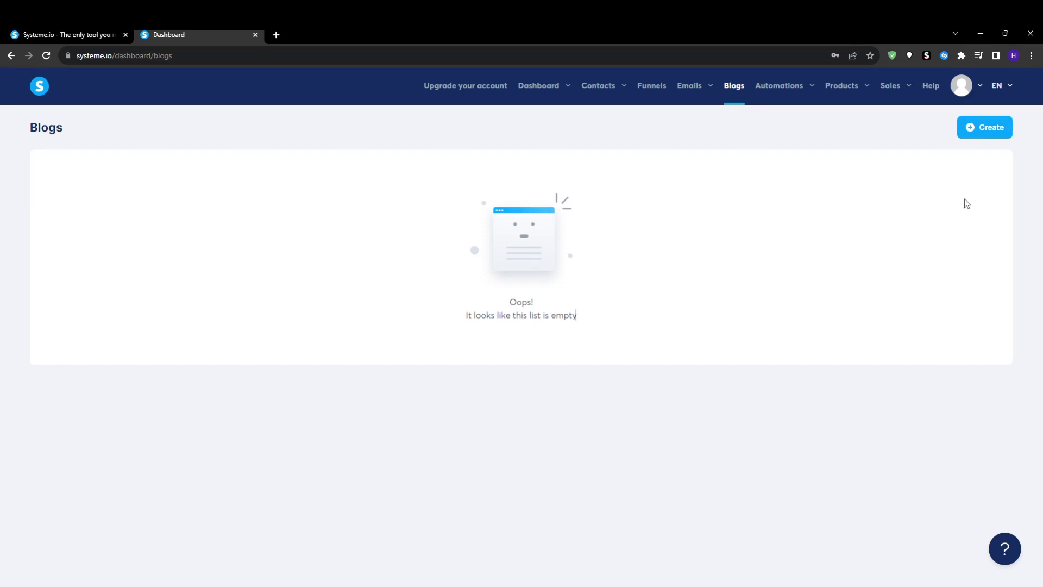
left_click(984, 127)
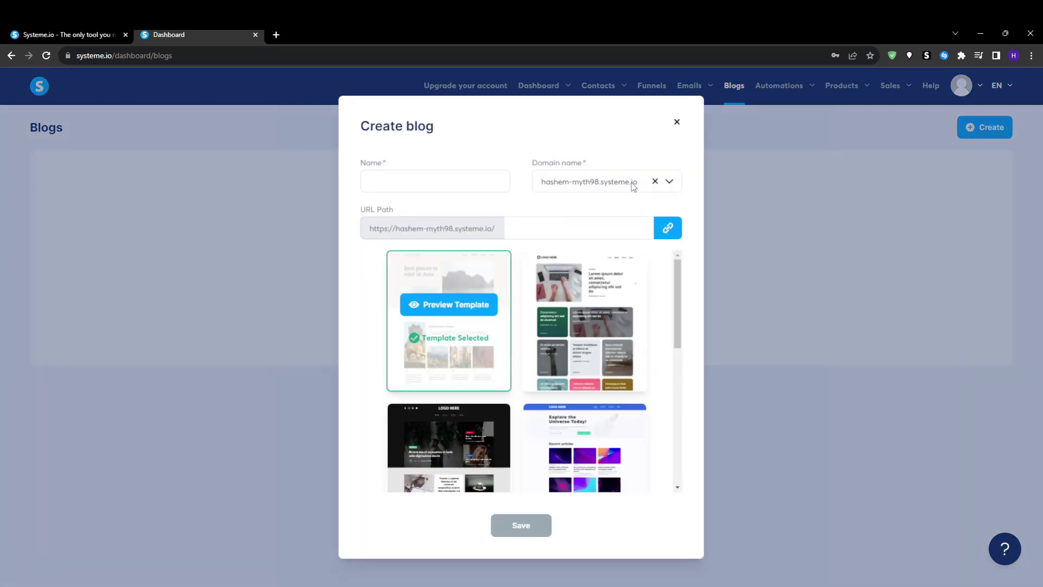
scroll(544, 303, "down", 1)
scroll(519, 397, "down", 1)
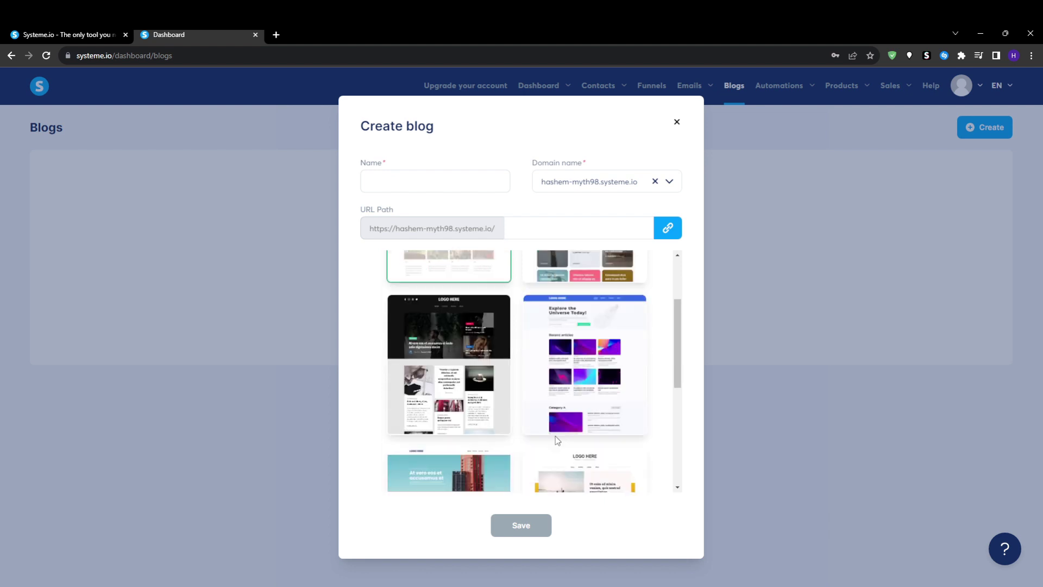
scroll(459, 305, "up", 2)
left_click(424, 186)
type("blog")
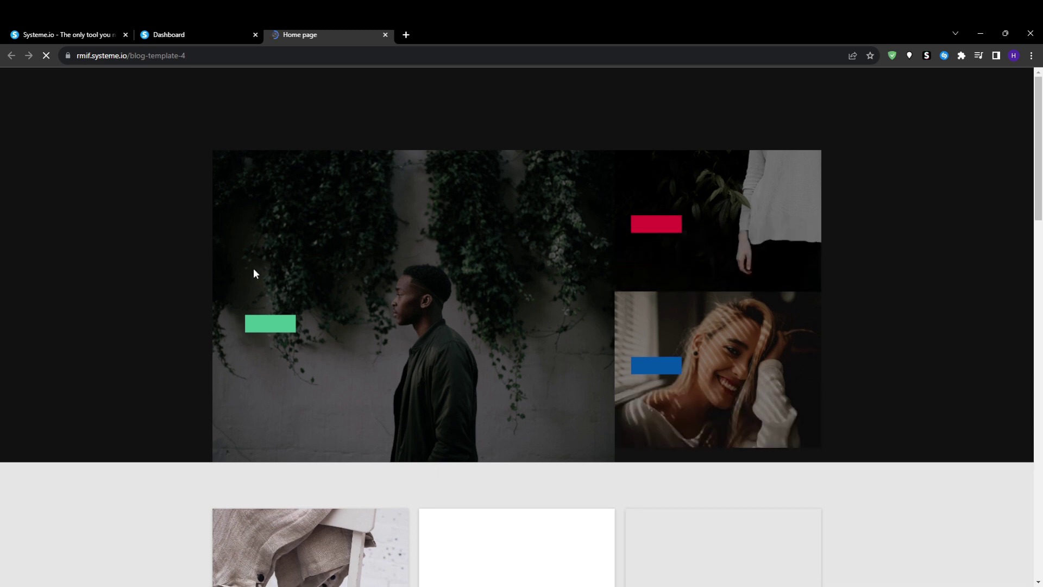
Step: Close the template preview tab and save the new blog 'blog 1'
scroll(241, 280, "down", 2)
scroll(241, 279, "down", 9)
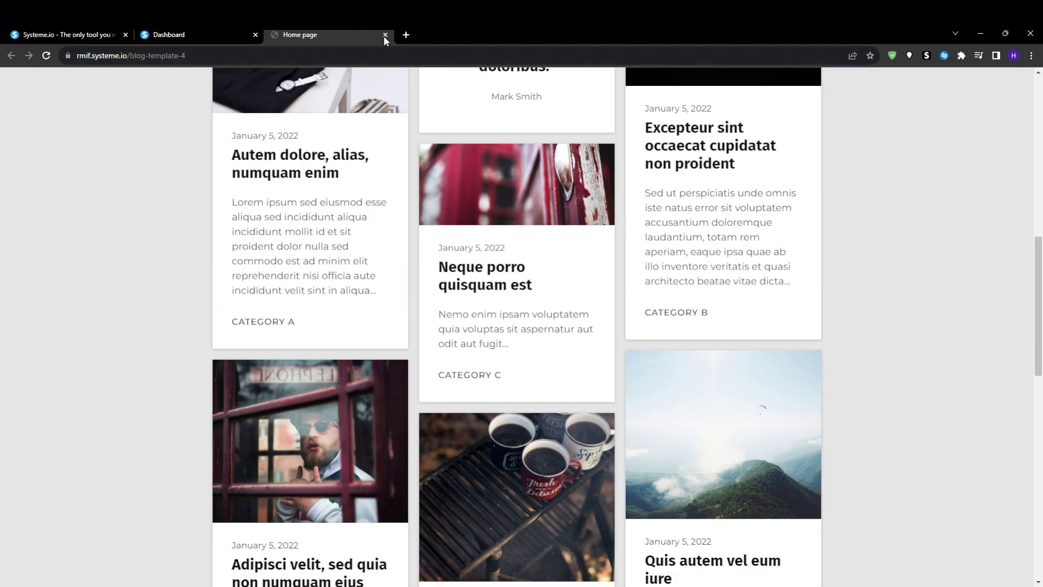
left_click(385, 34)
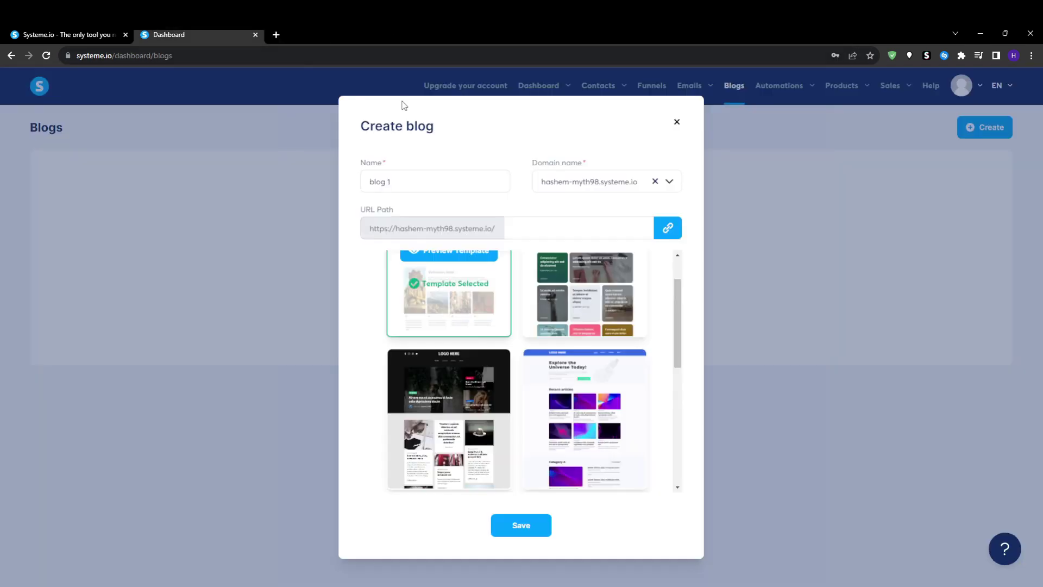
left_click(521, 533)
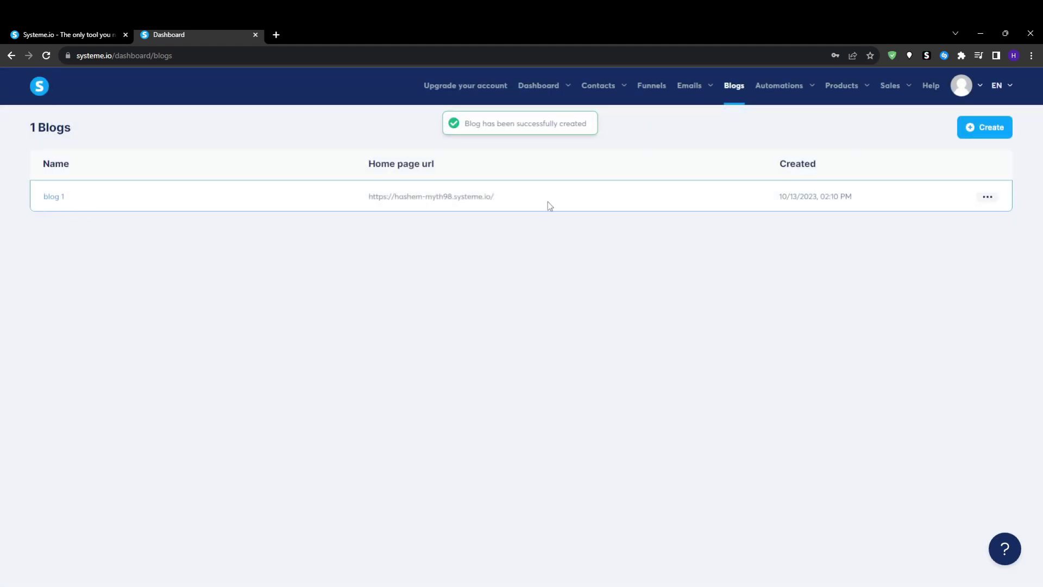
Step: Open blog 1 from the Blogs list to show its five sample posts and its blog settings
left_click(987, 196)
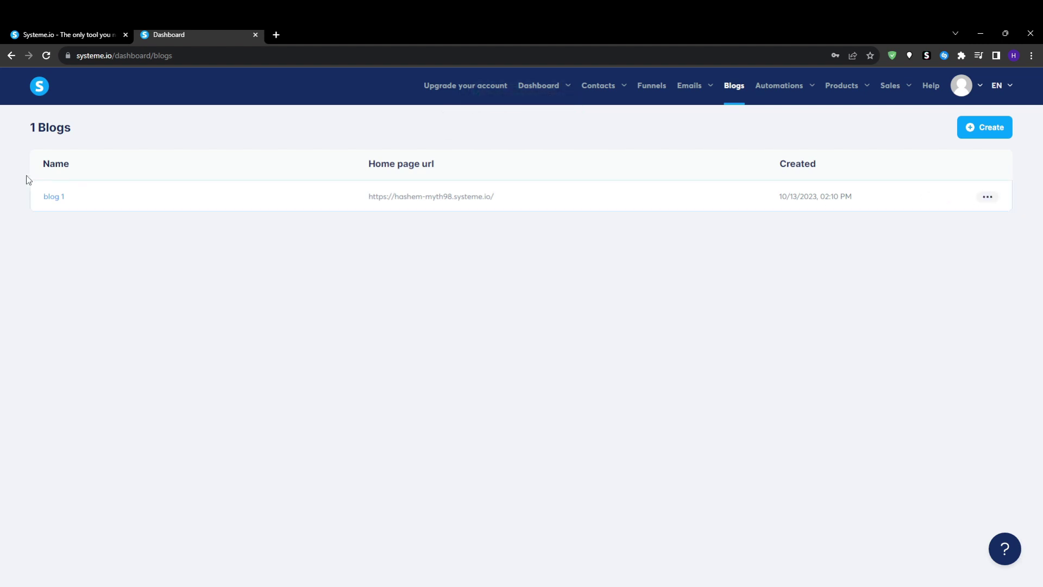
left_click(54, 197)
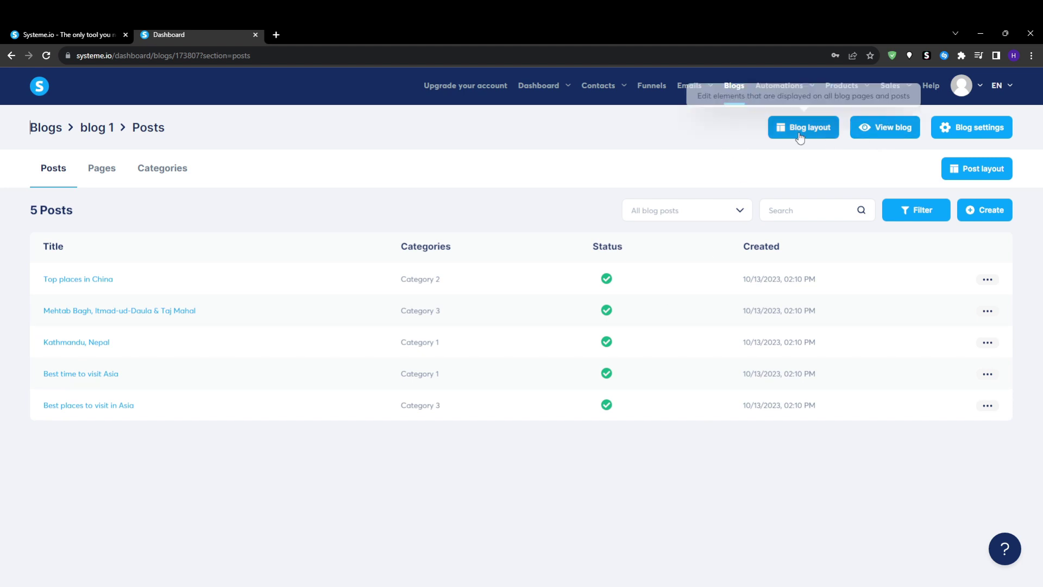
left_click(994, 131)
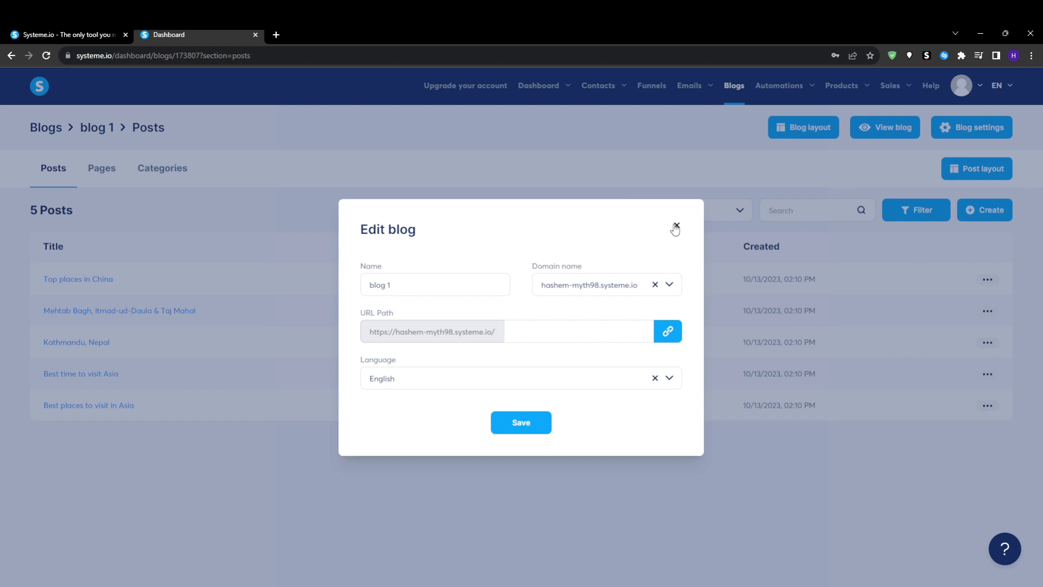
left_click(677, 226)
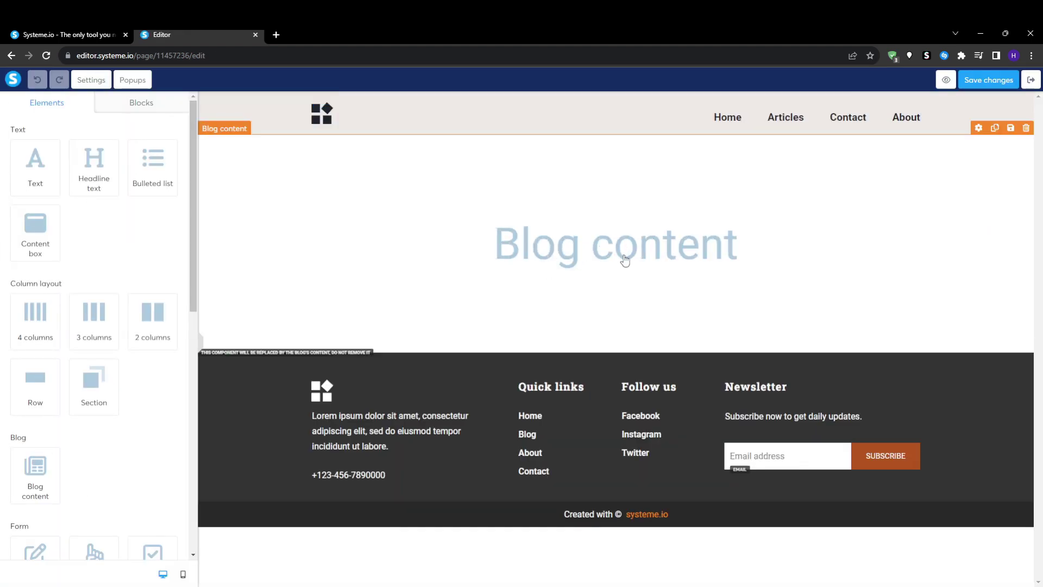
left_click(11, 55)
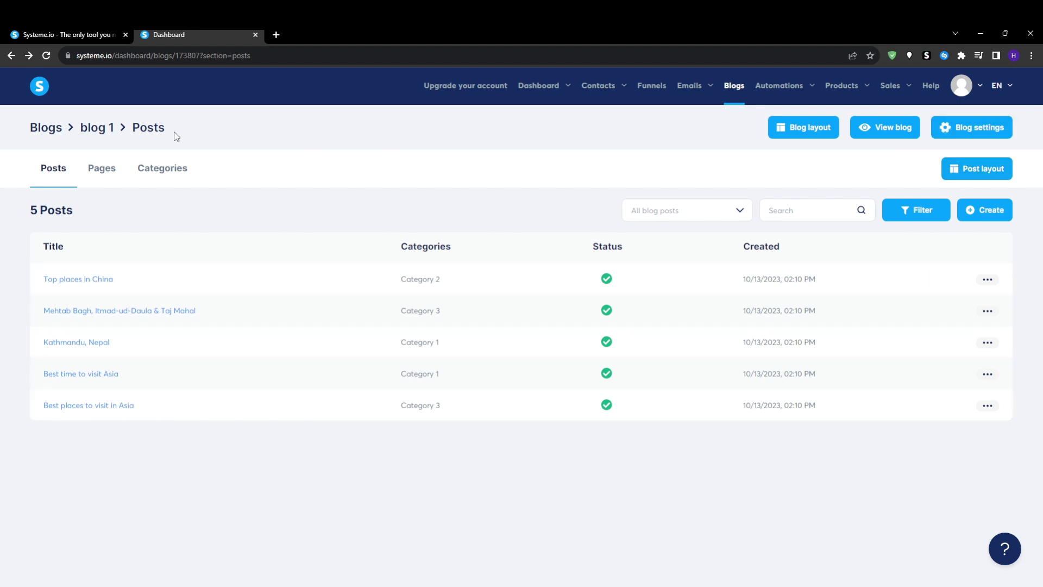
Step: Create a blog page named 'Testimonials' with URL path 'test' under blog 1's Pages
left_click(103, 175)
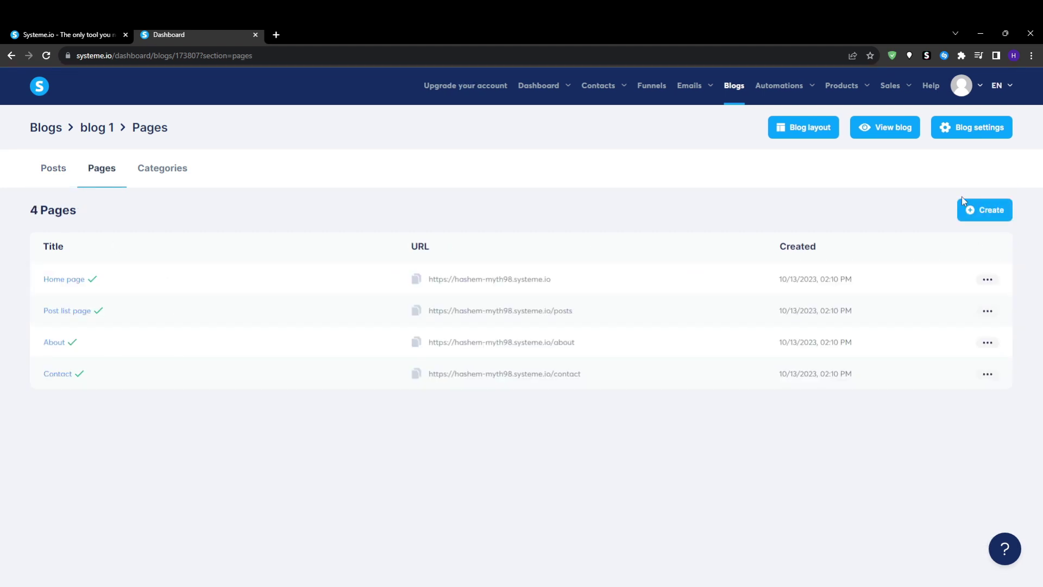
left_click(976, 213)
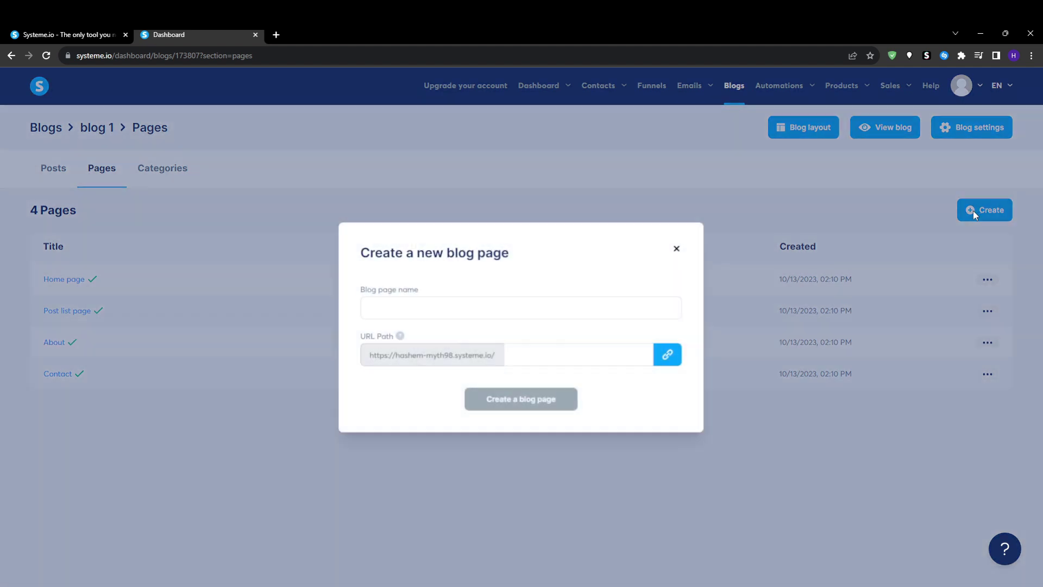
left_click(434, 313)
type("Testimonials")
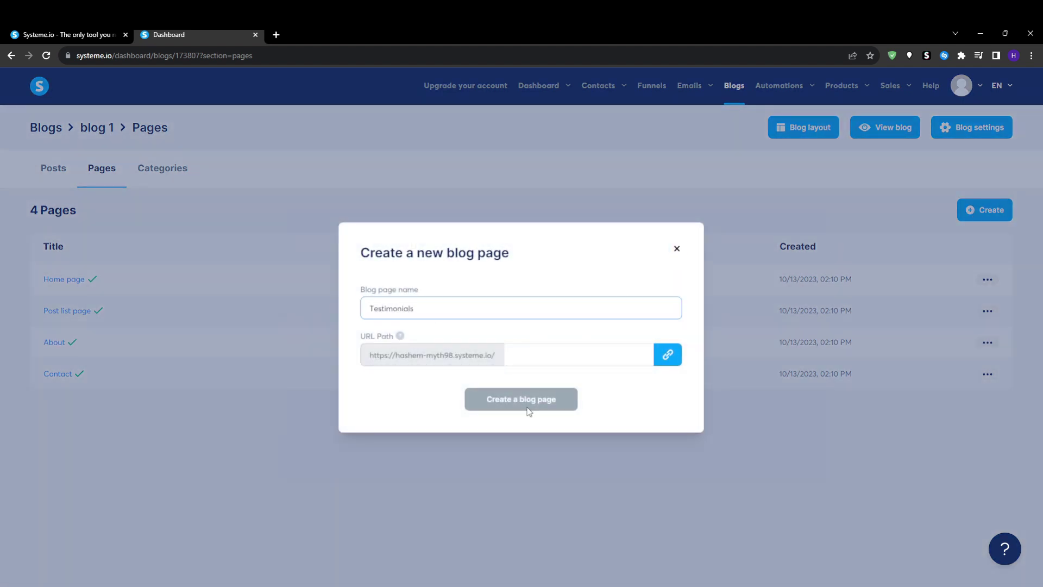
left_click(587, 353)
left_click(498, 400)
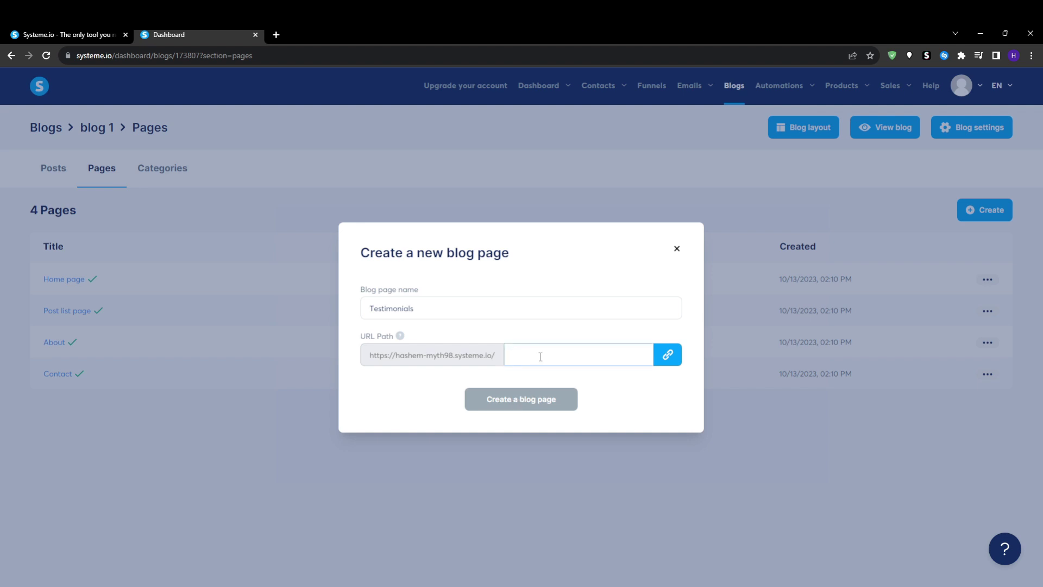
type("test")
left_click(494, 393)
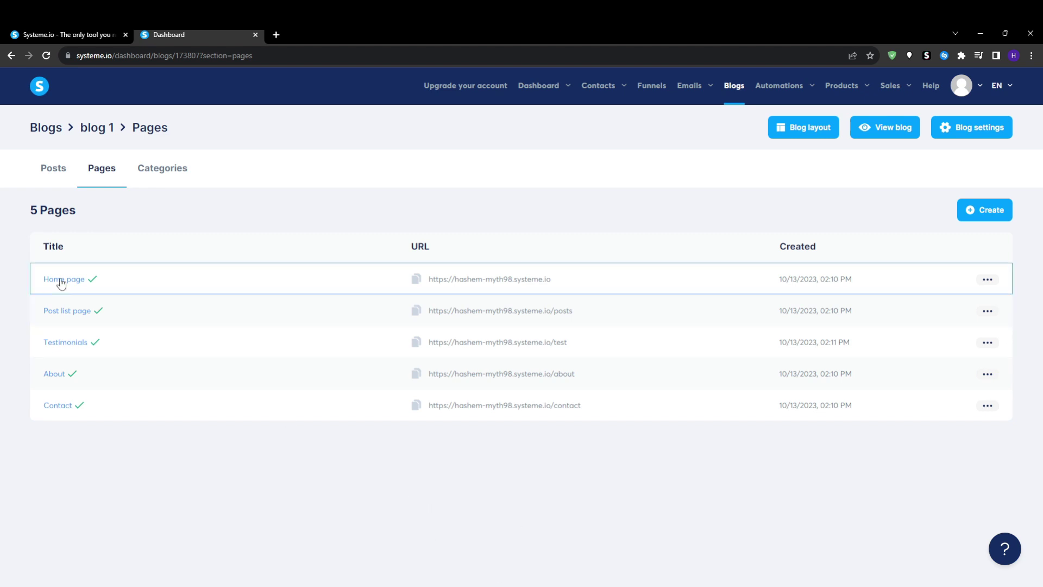
left_click(988, 279)
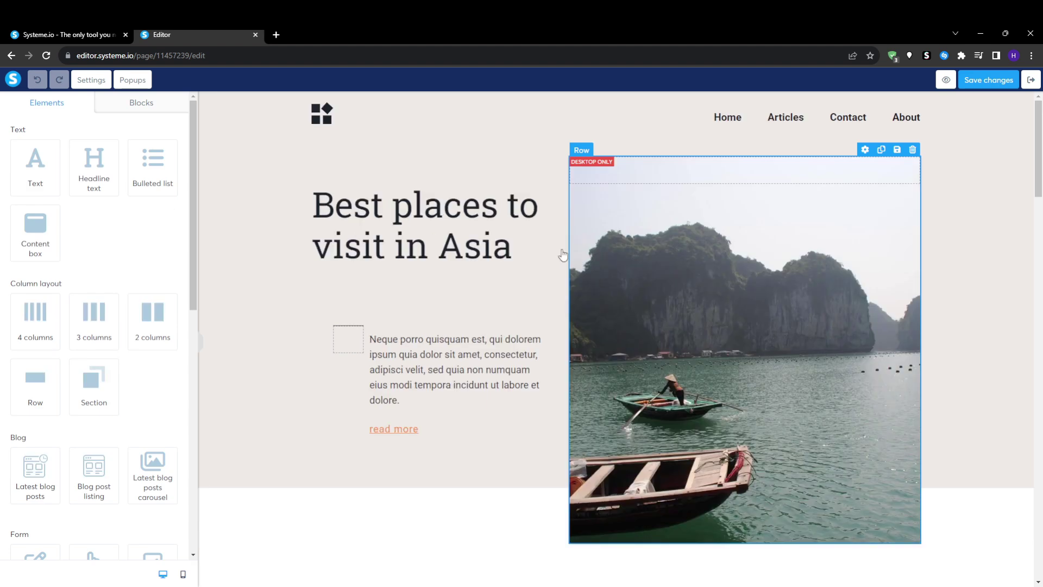
scroll(760, 398, "down", 6)
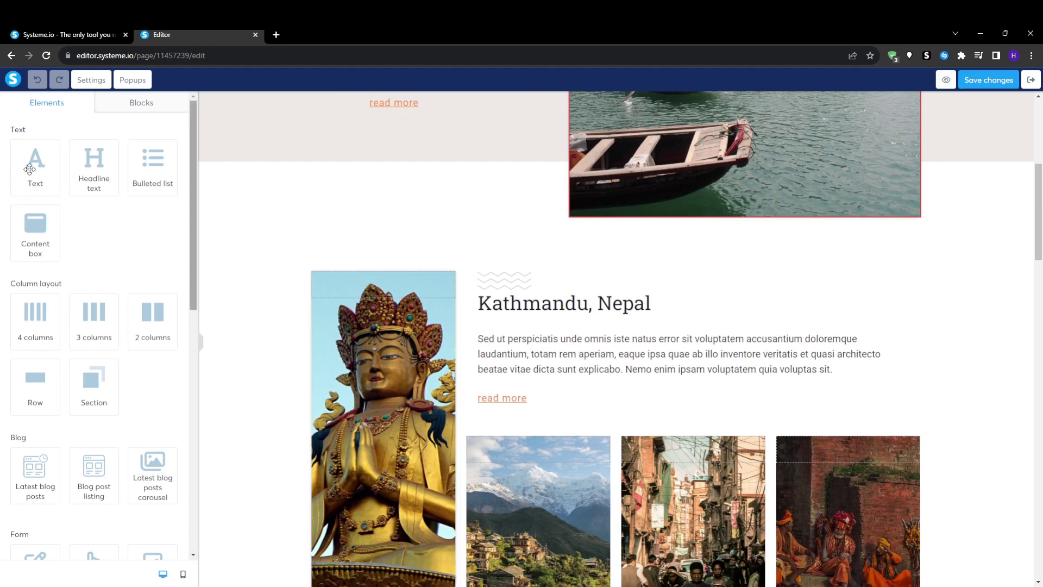
scroll(570, 325, "down", 2)
scroll(570, 325, "down", 9)
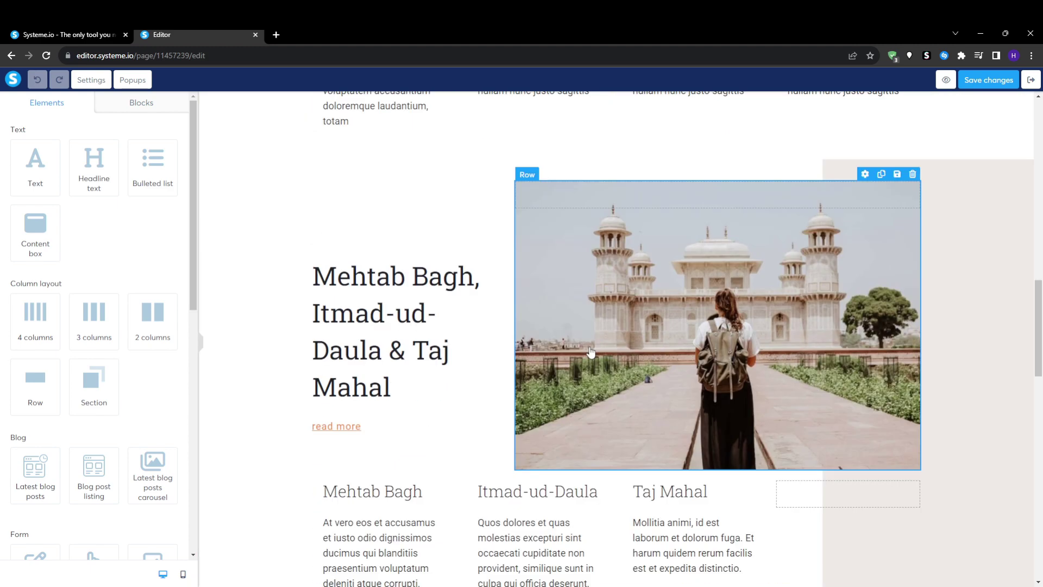
scroll(477, 296, "down", 9)
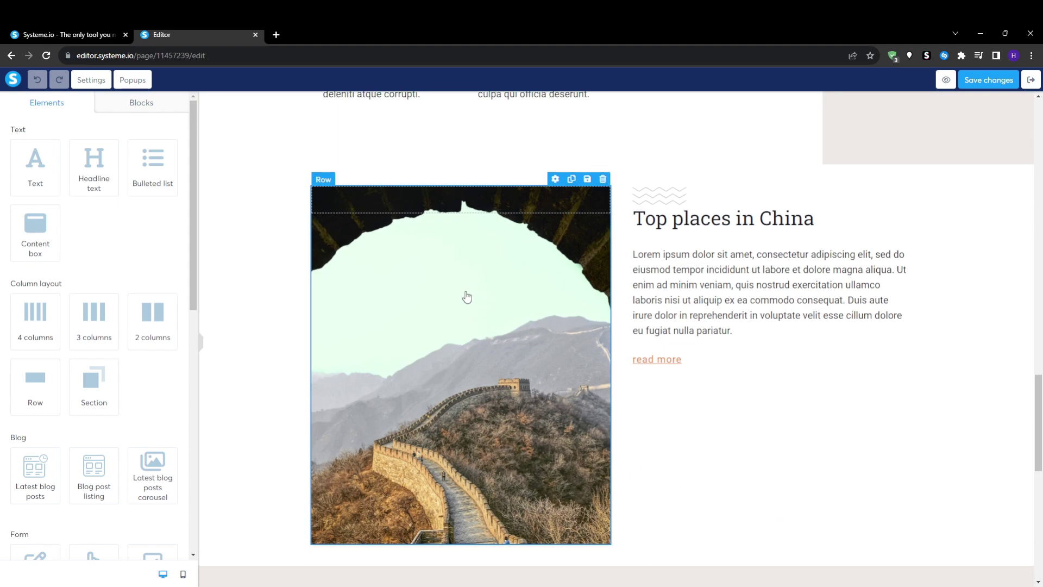
scroll(667, 227, "up", 20)
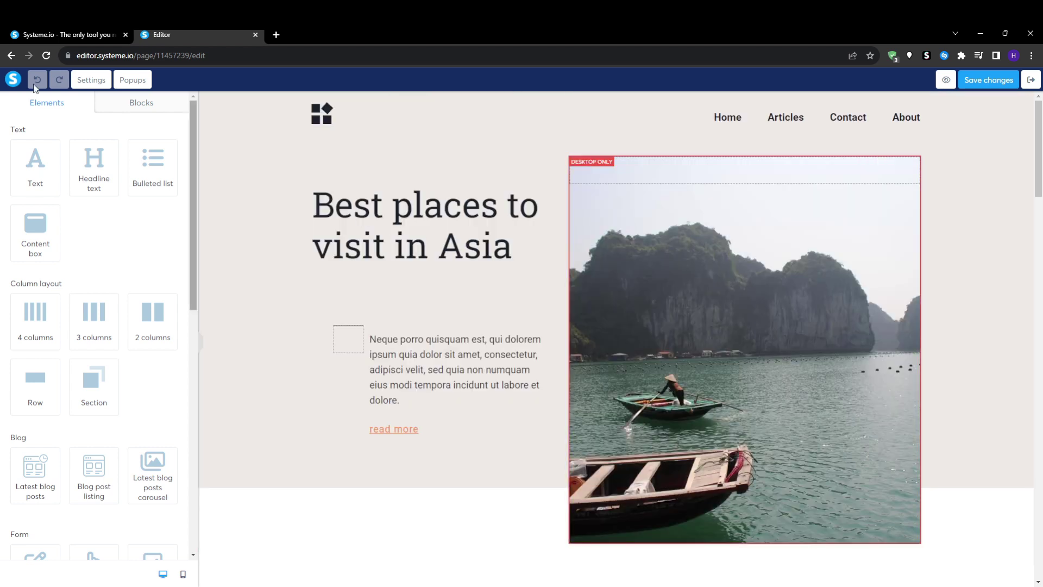
left_click(11, 55)
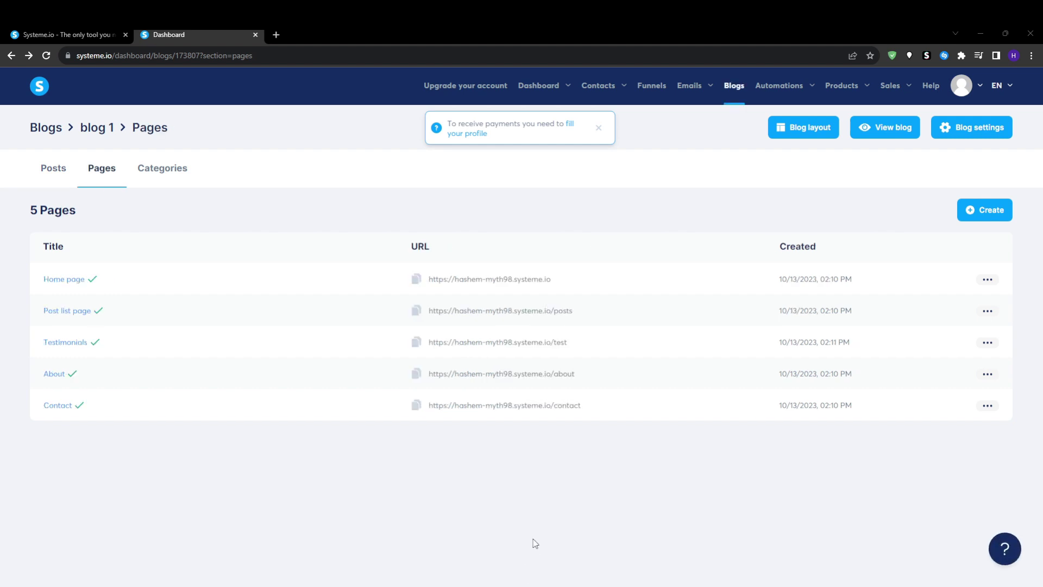
left_click(599, 128)
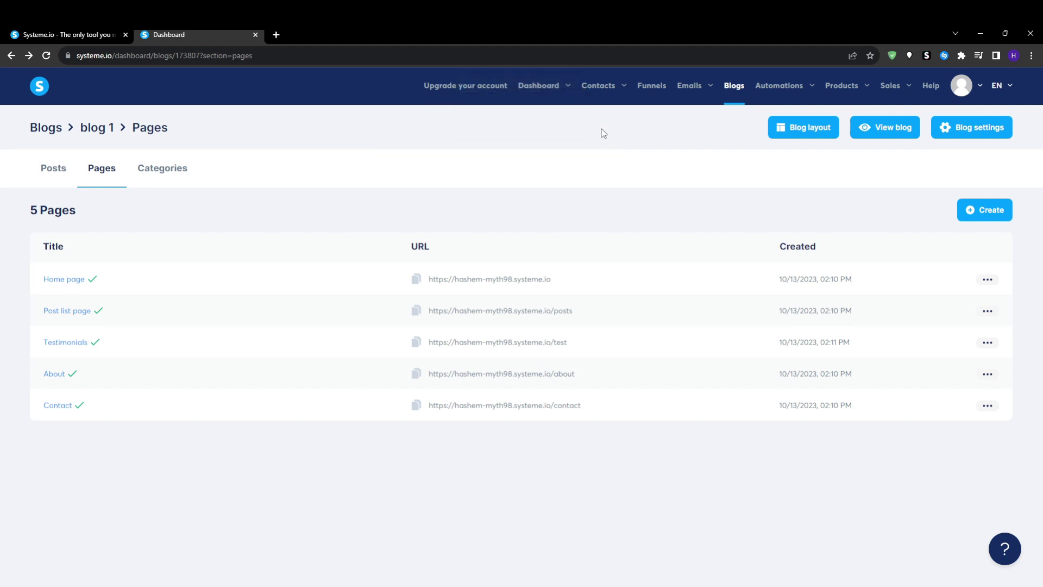